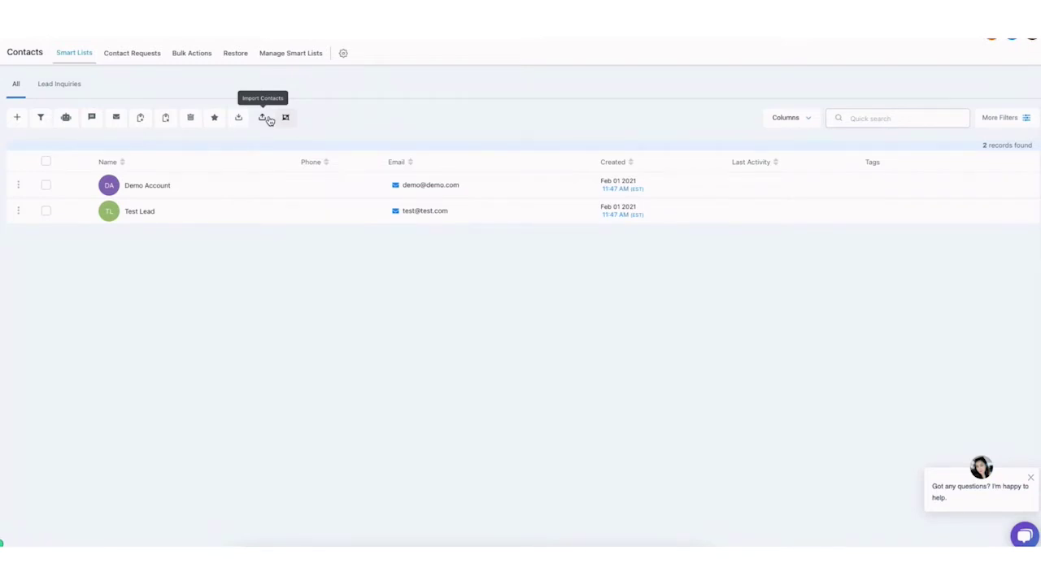
Upload Demo Contacts - Sheet1.csv as a contact import and accept the Name, Email, Phone and Tags field mapping
click(267, 118)
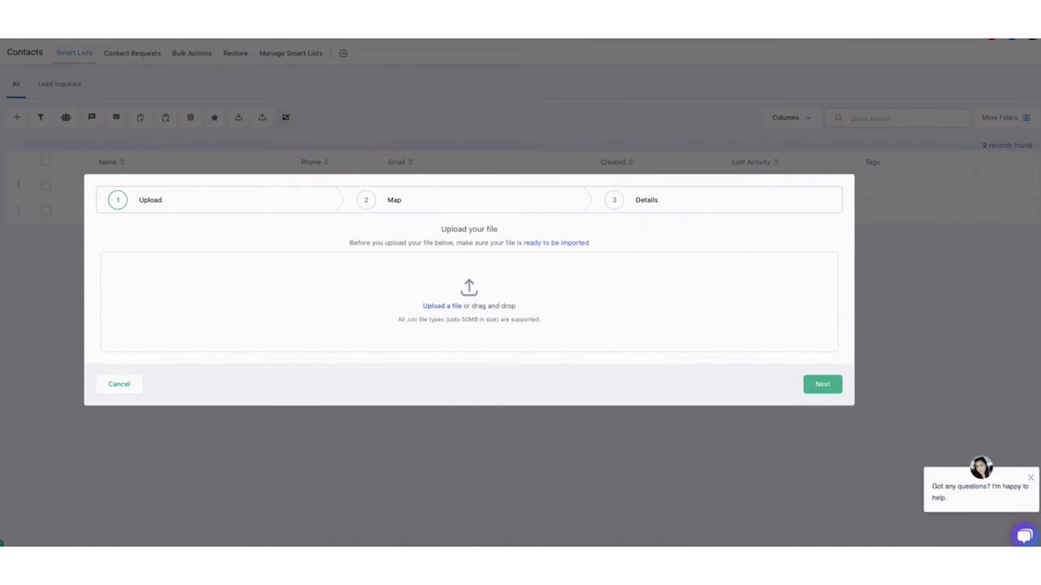
drag(521, 569, 430, 293)
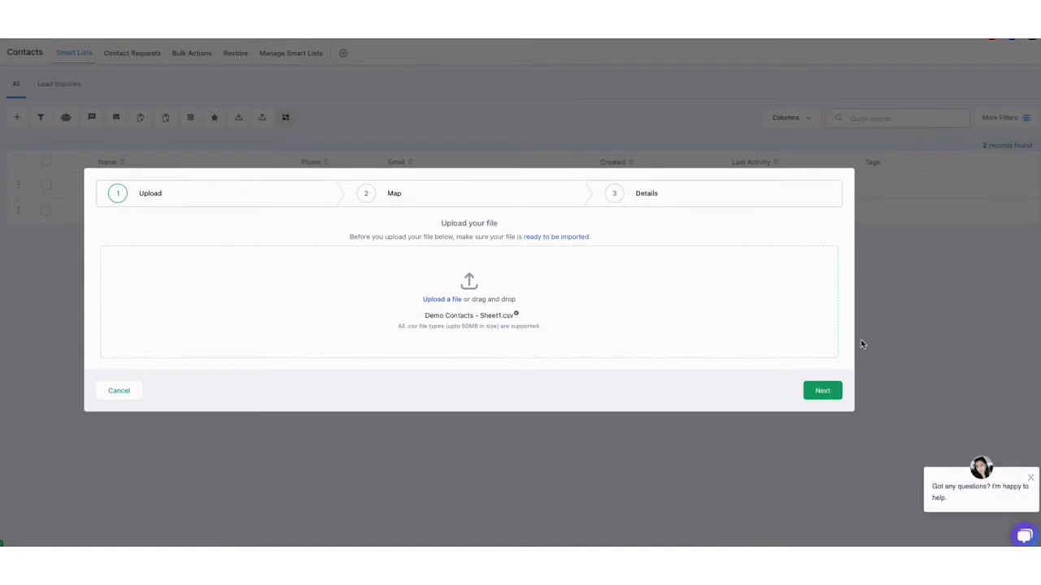
click(822, 389)
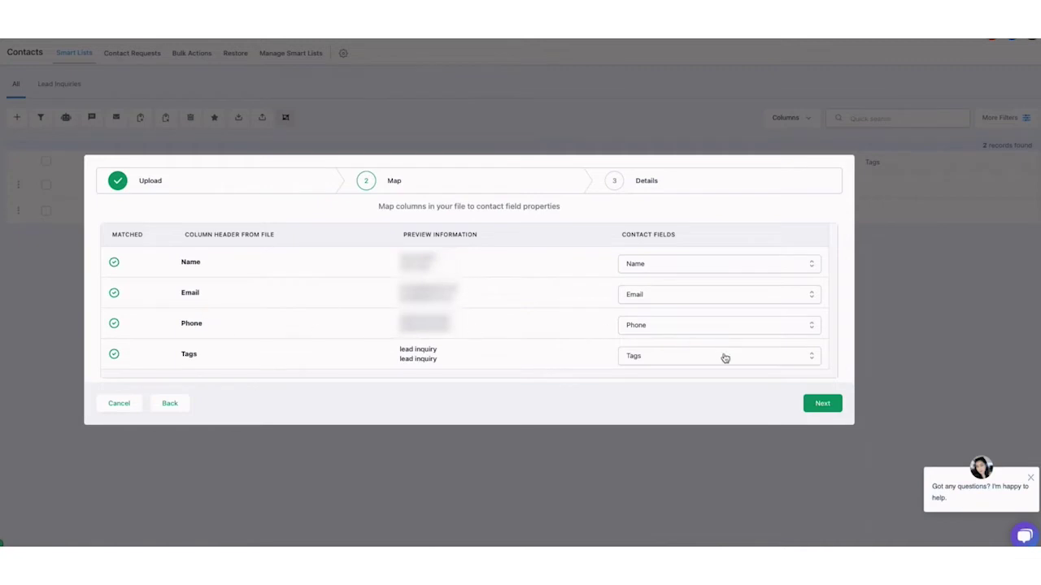
click(819, 406)
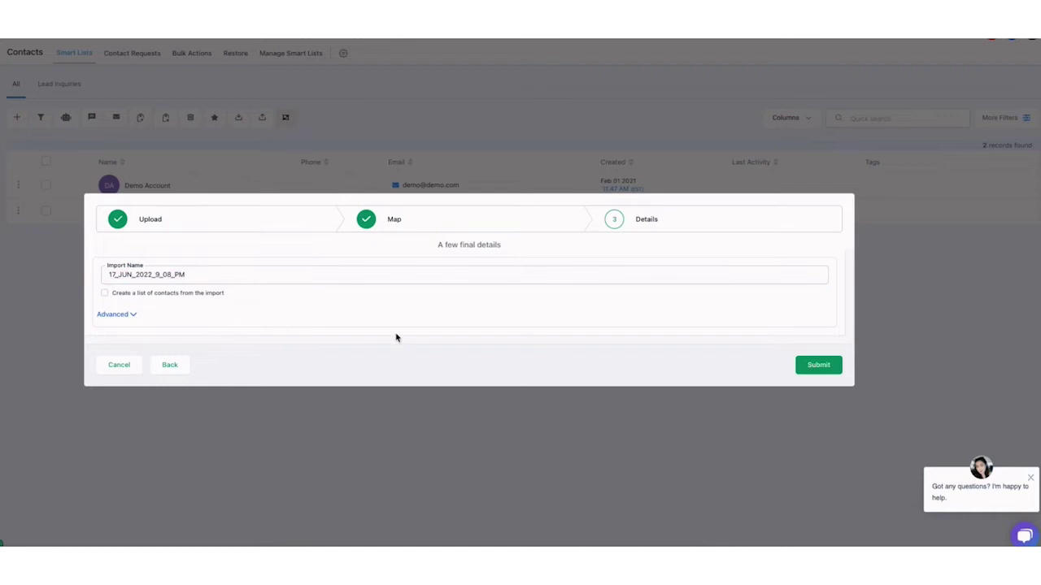
Review the advanced import options and submit the contact import with email as the primary match, adding new and updating existing records
click(116, 317)
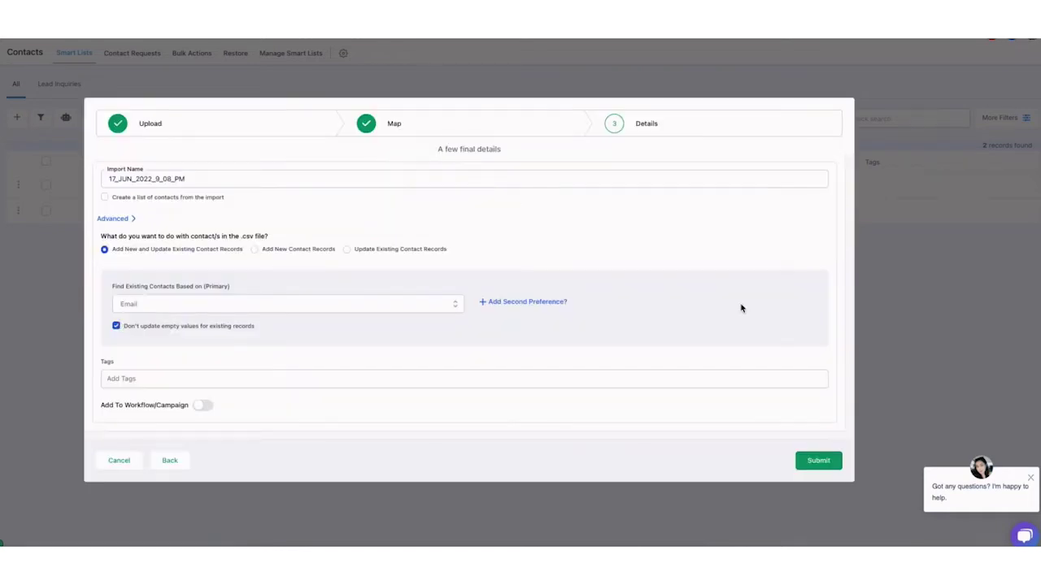
click(822, 460)
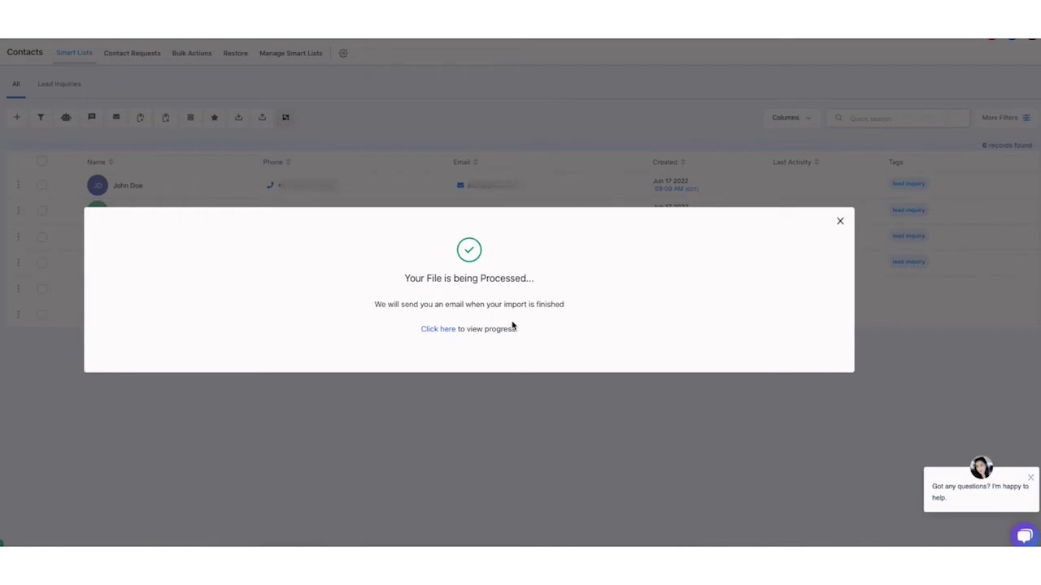
click(839, 221)
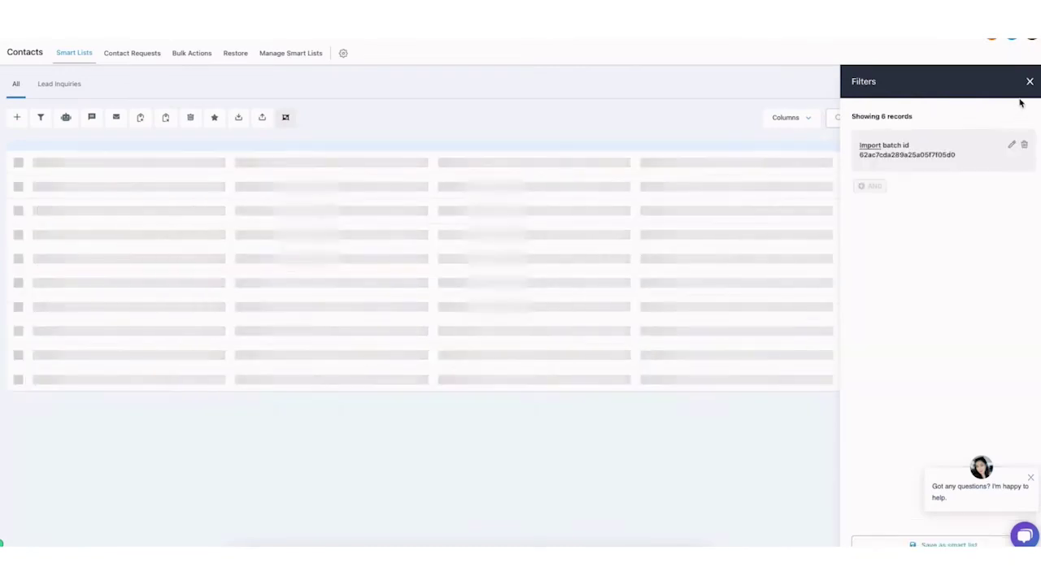
Close the import batch filter and return to the unfiltered All contact list
click(1027, 82)
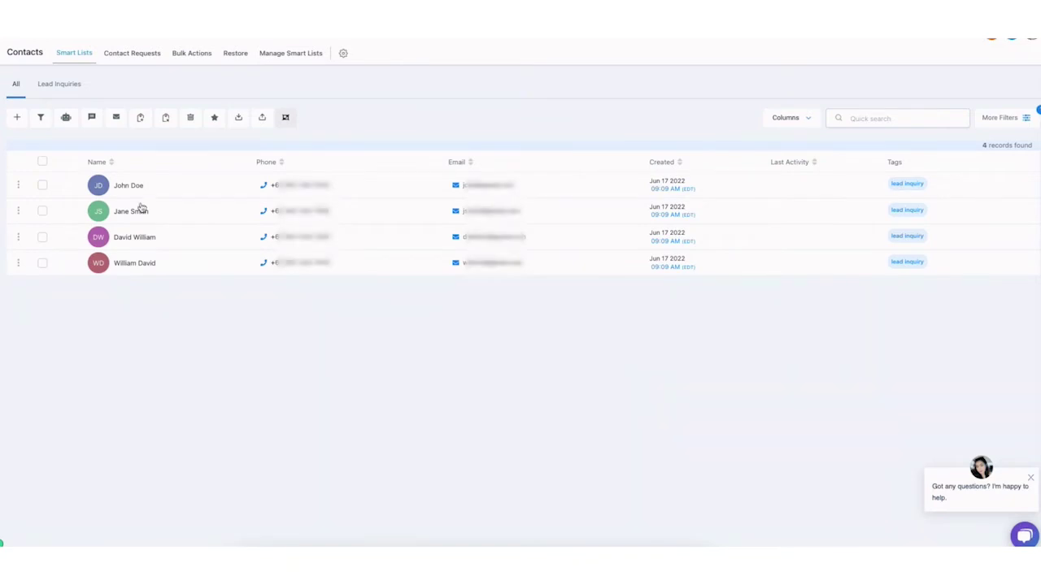
click(16, 84)
click(455, 392)
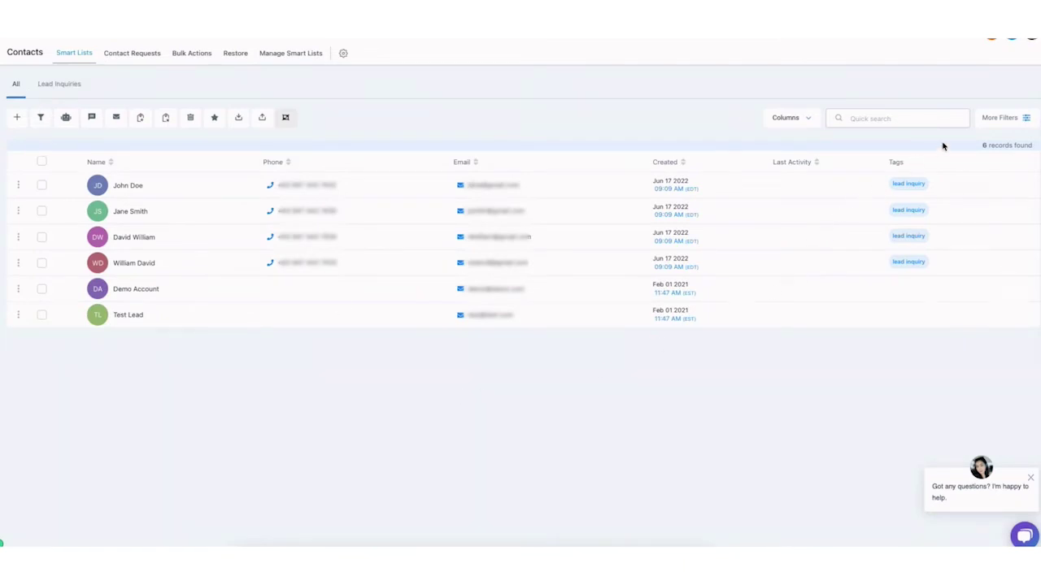
Filter the contacts by the condition that the tag is lead inquiry
click(996, 120)
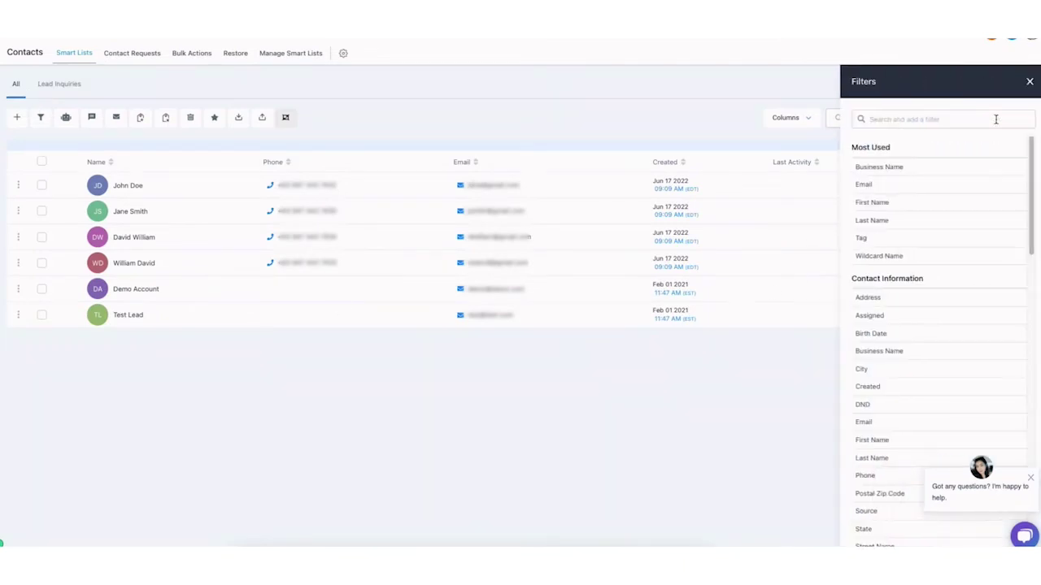
click(901, 239)
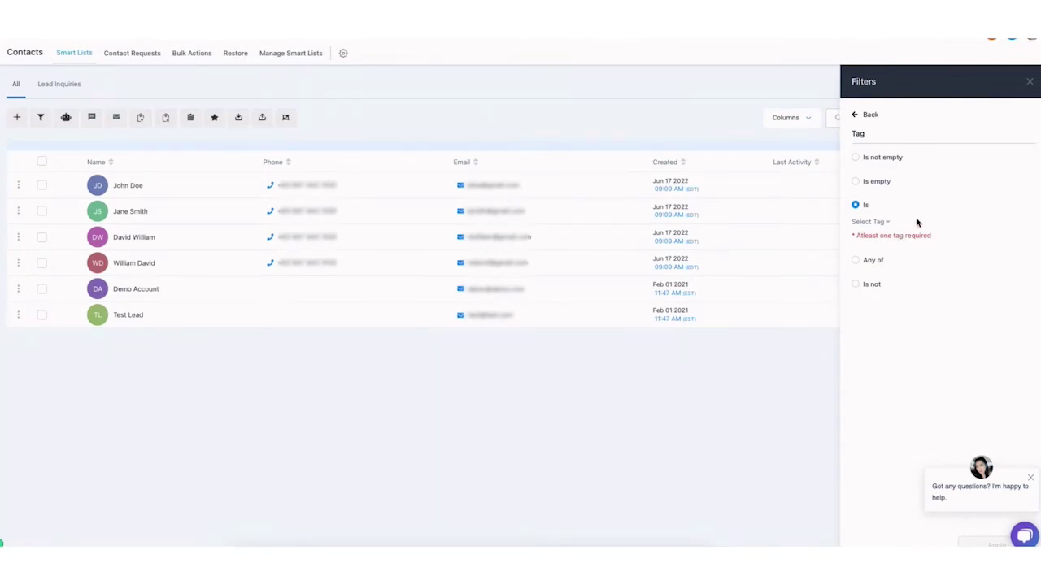
click(869, 222)
click(878, 269)
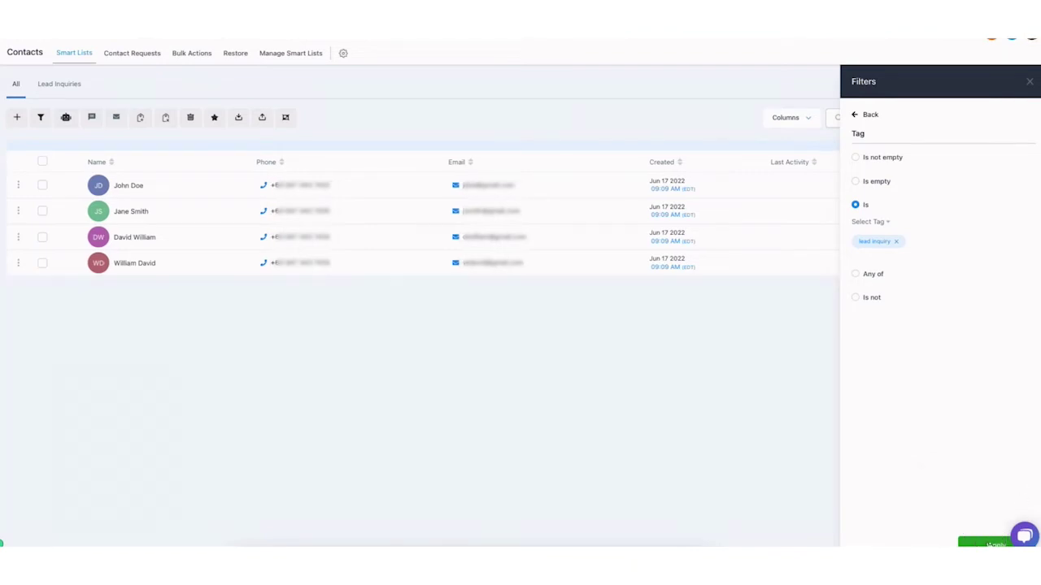
click(990, 544)
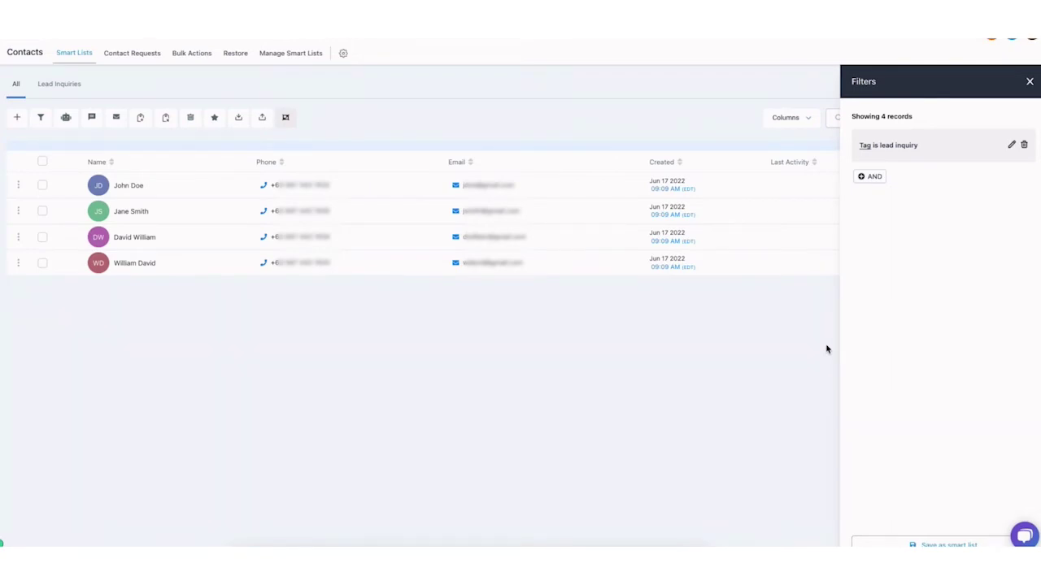
Save the filtered contacts as a smart list named Inquiries and return to the All list
click(42, 162)
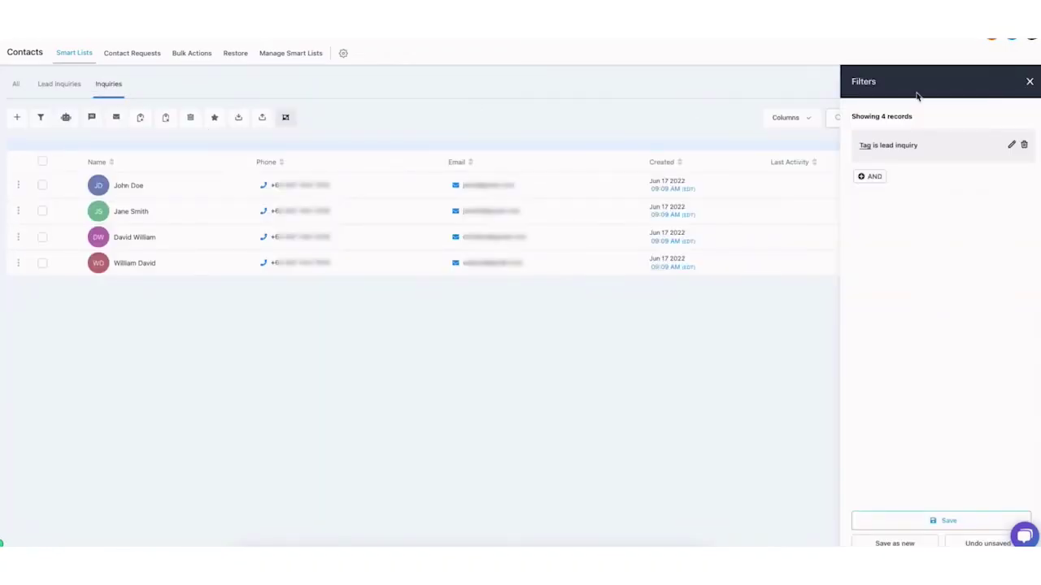
click(1029, 82)
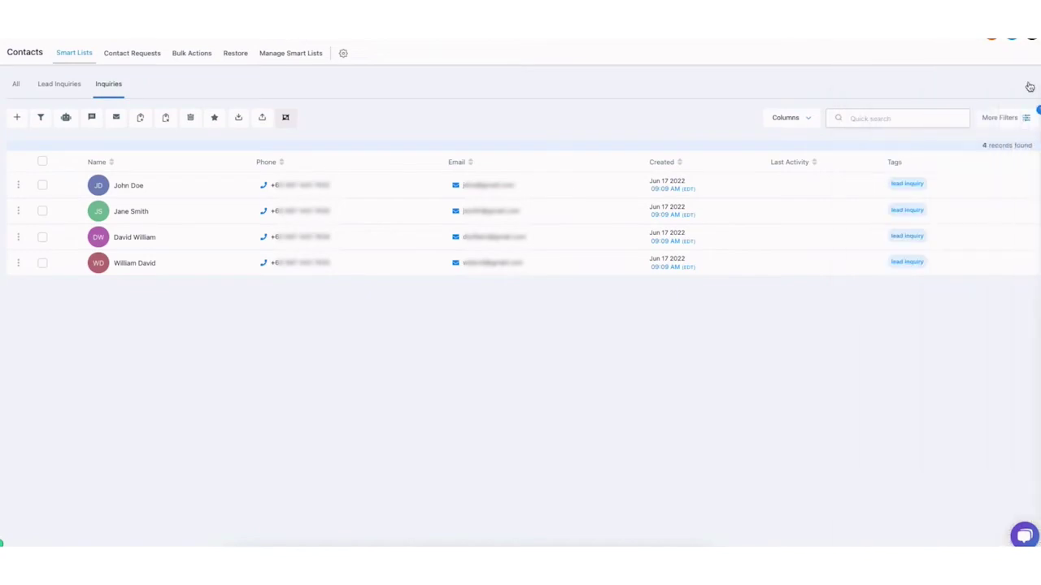
click(14, 84)
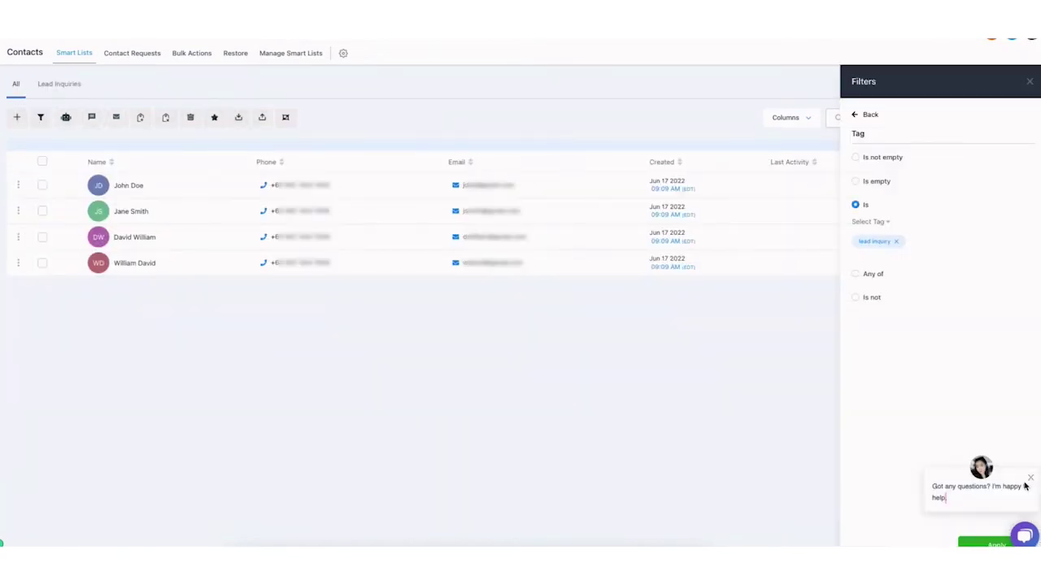
click(987, 542)
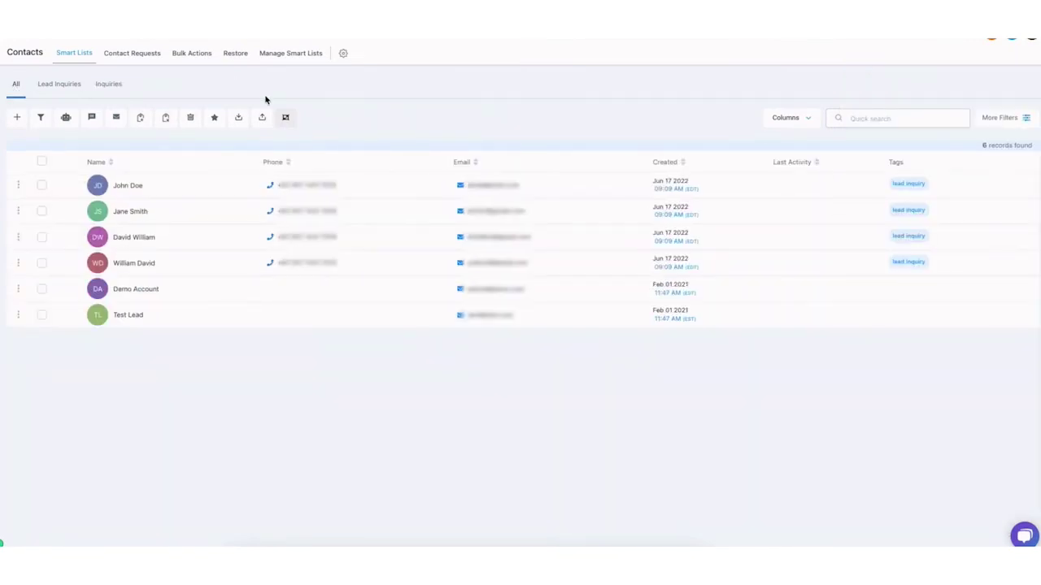
Select every contact in the Inquiries smart list and start adding them to a campaign or workflow
click(111, 84)
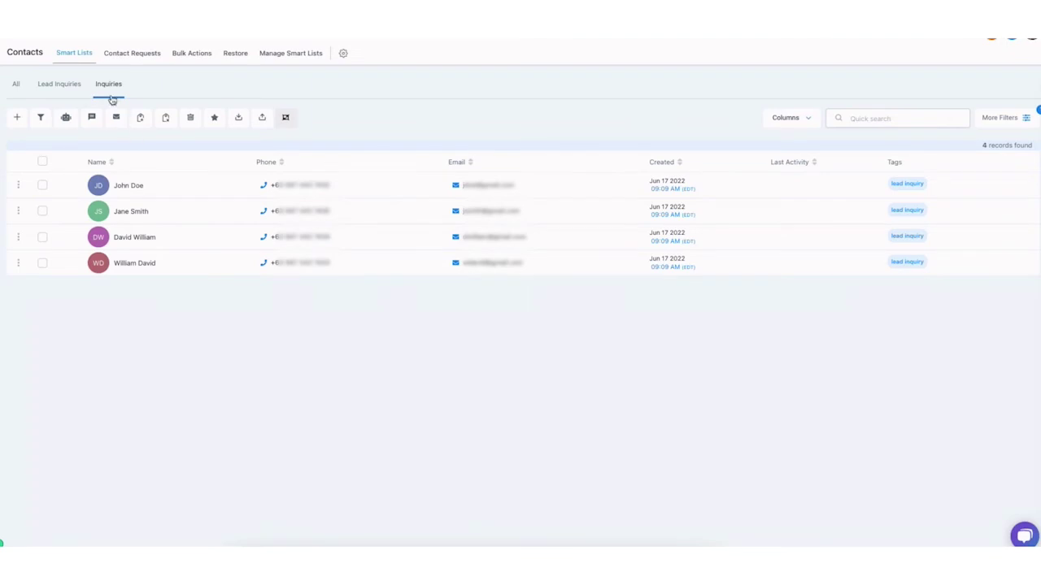
click(42, 163)
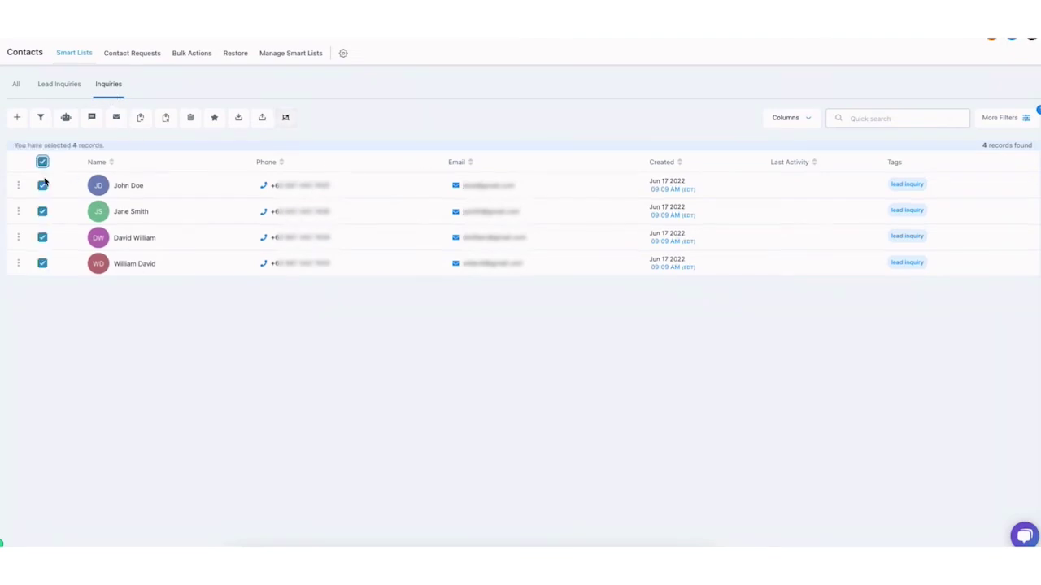
click(66, 119)
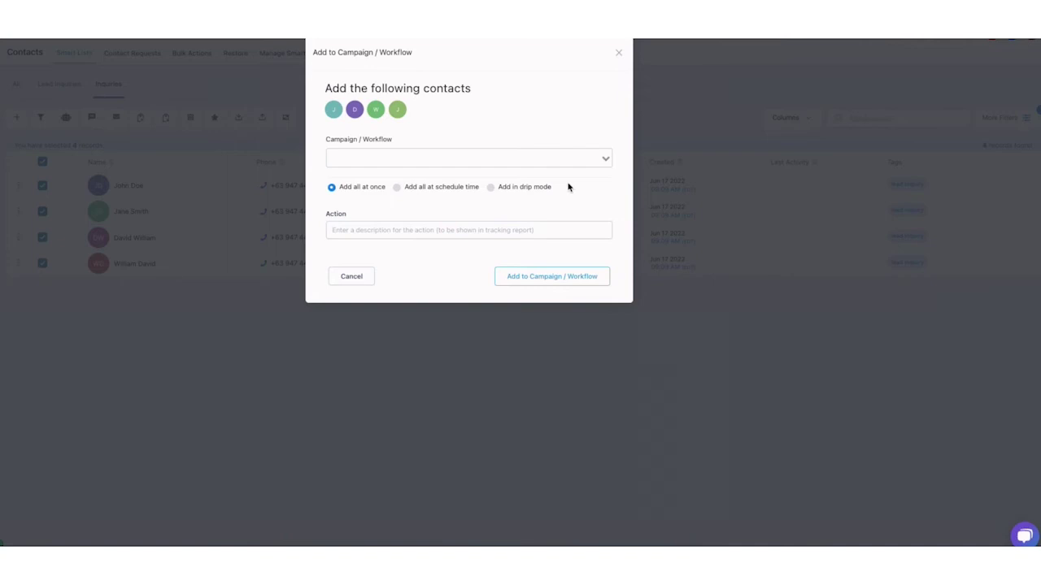
Preview the drip-mode and scheduled-time settings for adding the contacts, including the start date choices
click(546, 188)
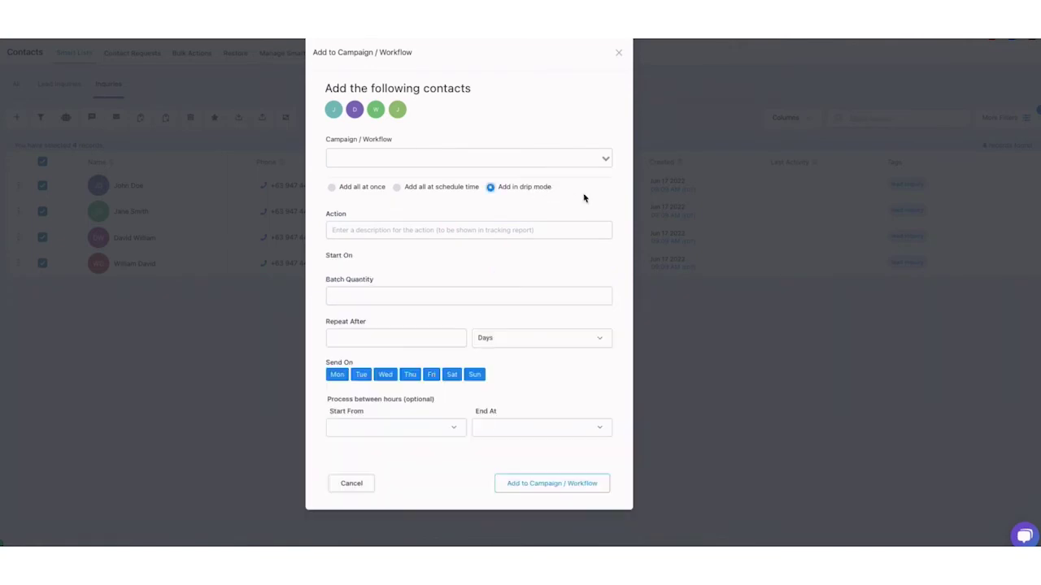
click(434, 187)
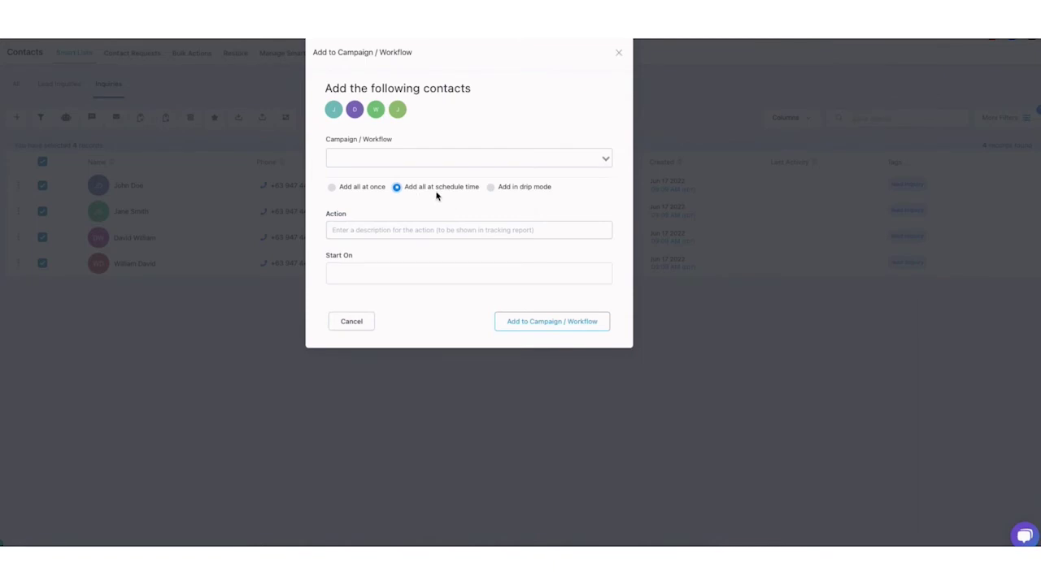
click(348, 276)
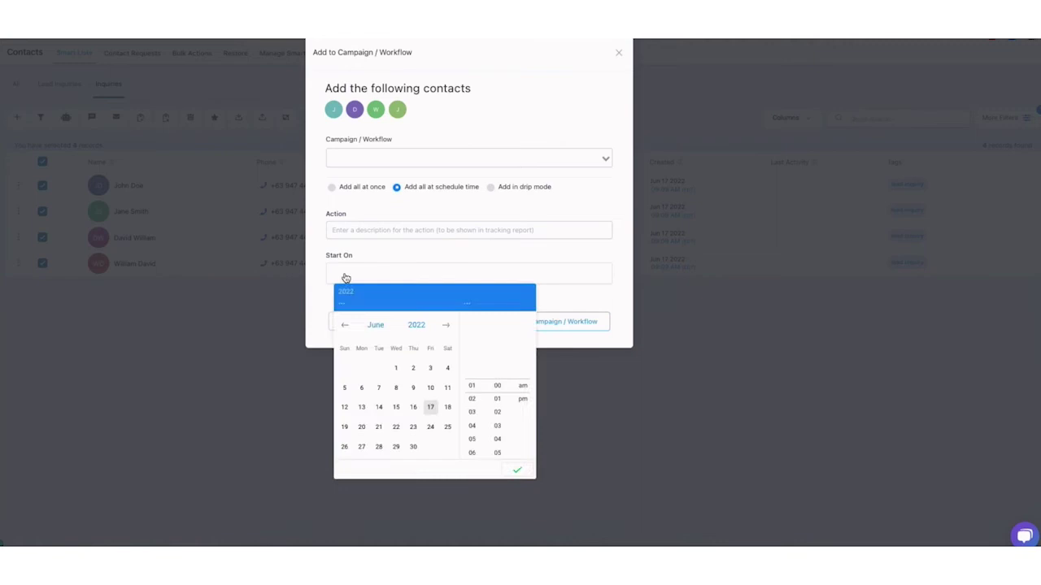
Enter Newsletter Wk1 as the action description and choose to add the contacts in drip mode
click(348, 231)
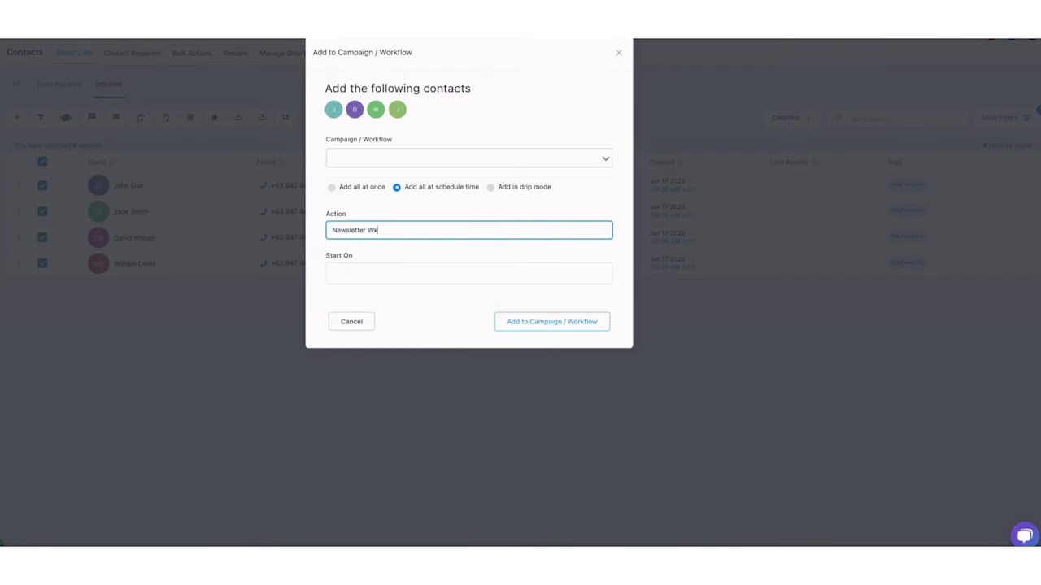
click(371, 276)
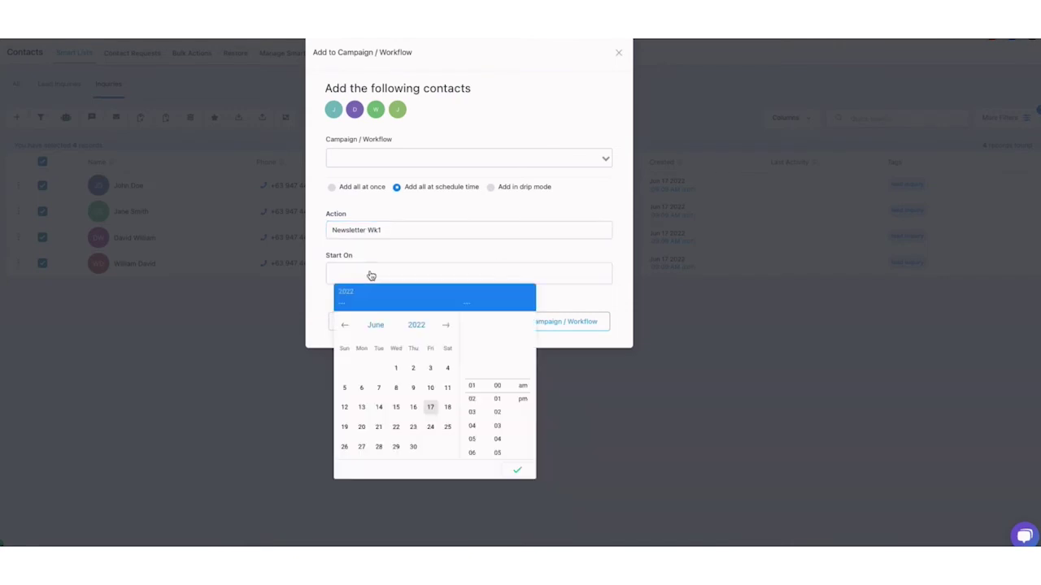
click(499, 257)
click(491, 188)
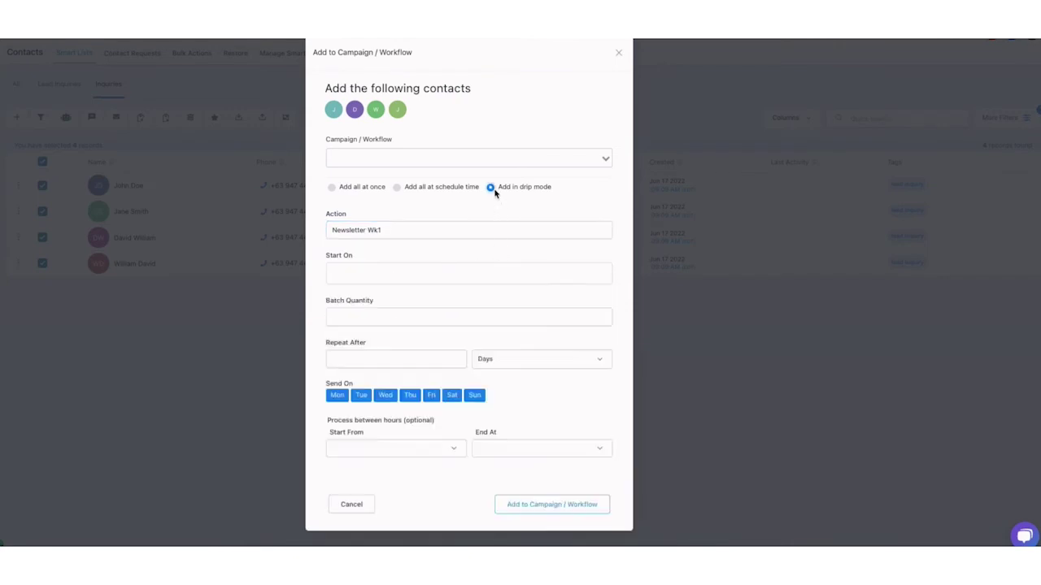
click(413, 280)
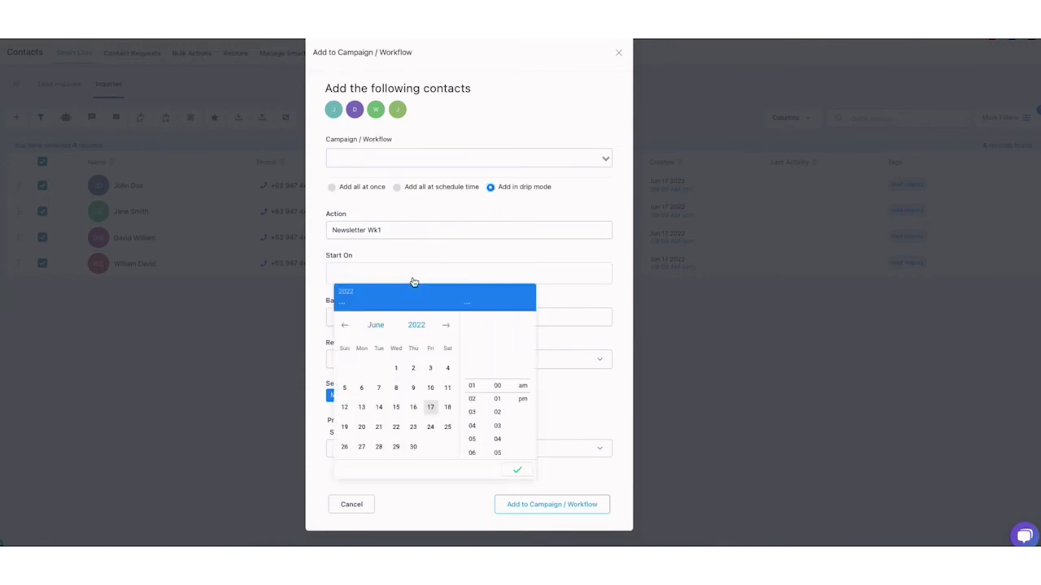
click(499, 253)
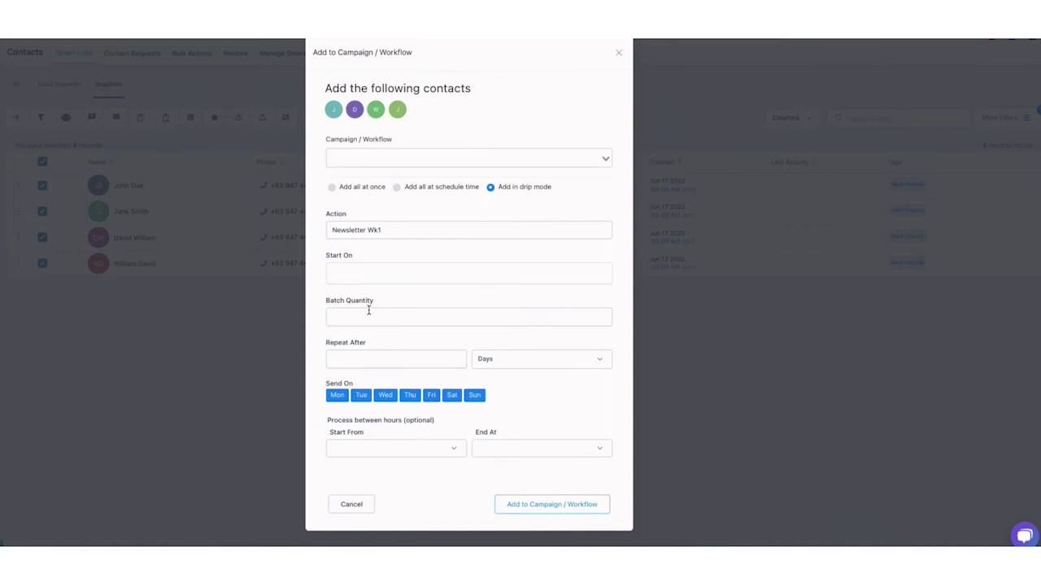
Set the drip batch quantity to 100 and make it repeat after 1 hour
click(369, 310)
click(386, 301)
click(411, 371)
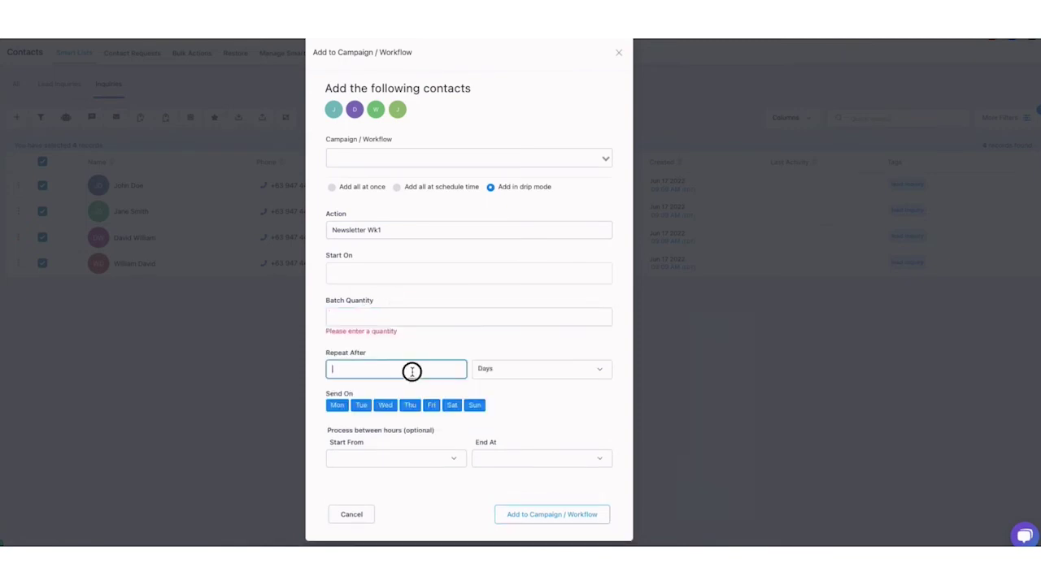
text(1)
click(495, 376)
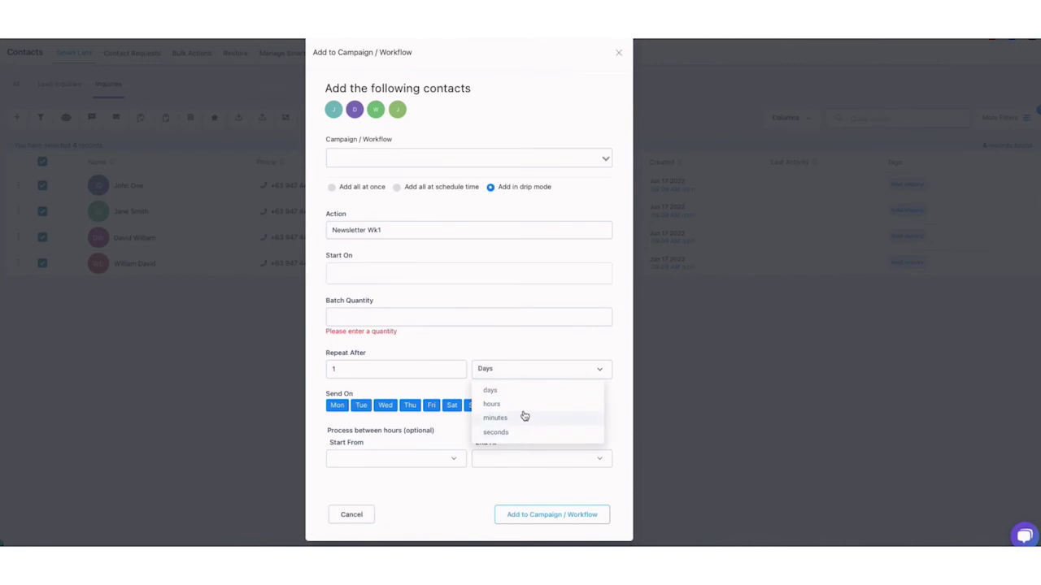
click(524, 404)
click(441, 318)
text(100)
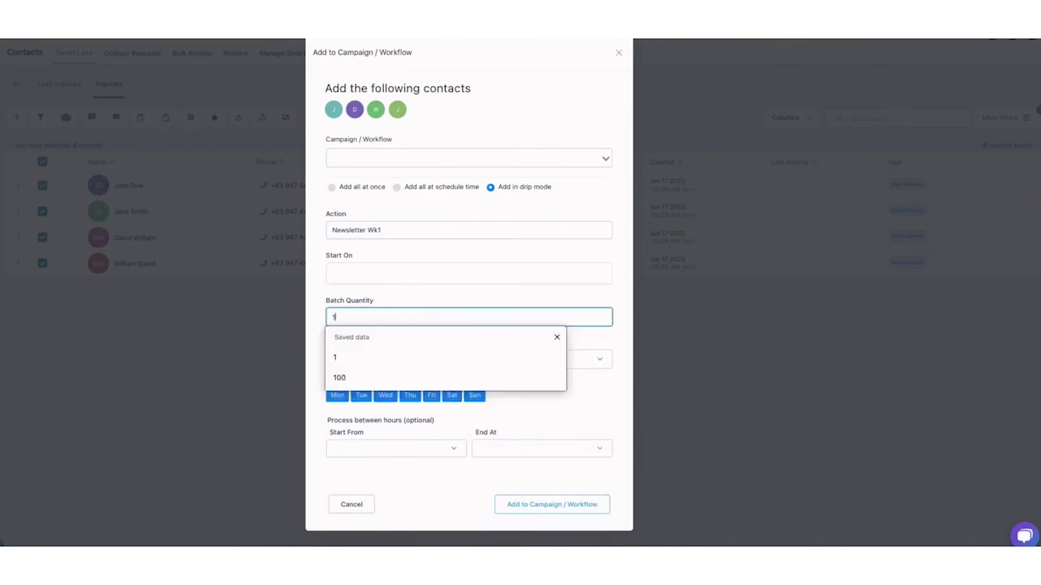
click(439, 348)
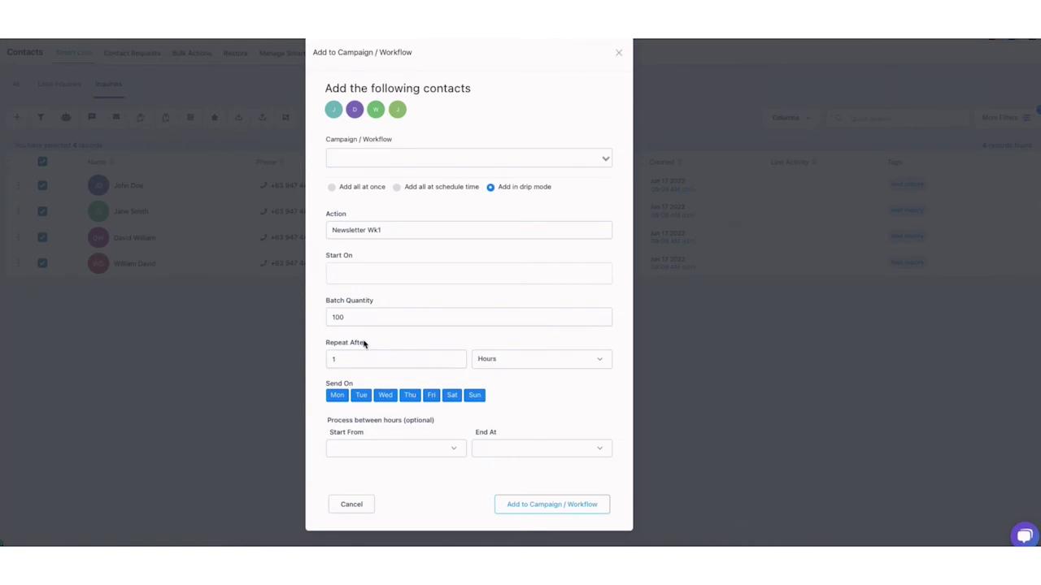
click(433, 315)
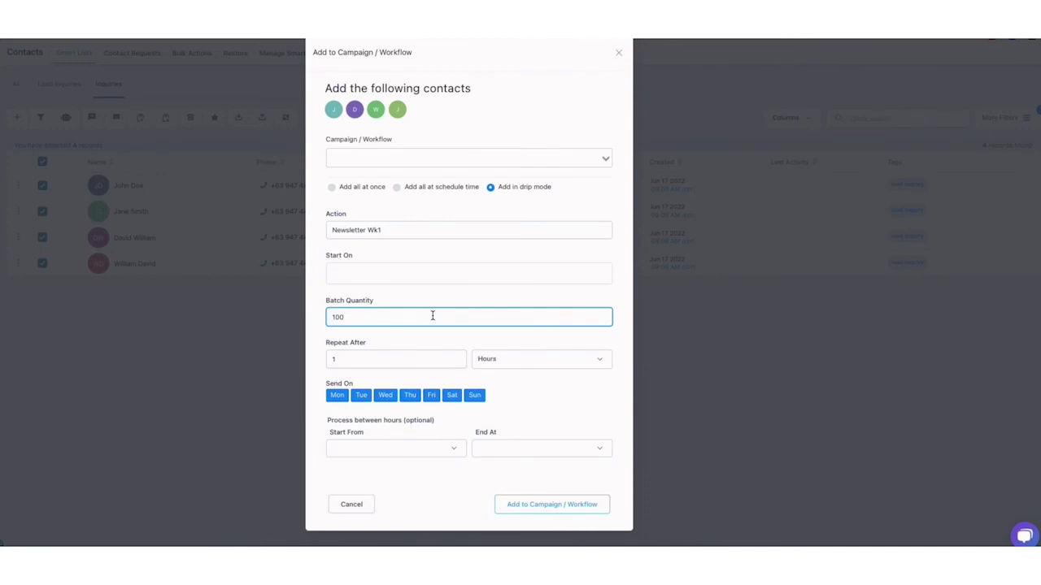
click(353, 361)
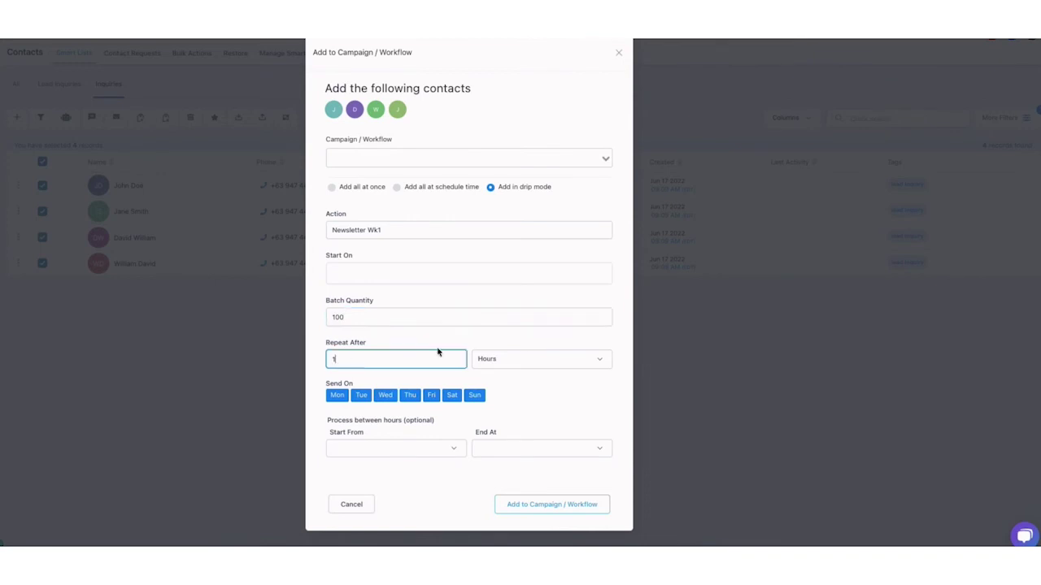
click(585, 377)
Limit the drip sending days to Tuesday, Wednesday and Thursday by excluding Monday, Friday, Saturday and Sunday
click(338, 395)
click(433, 396)
click(452, 396)
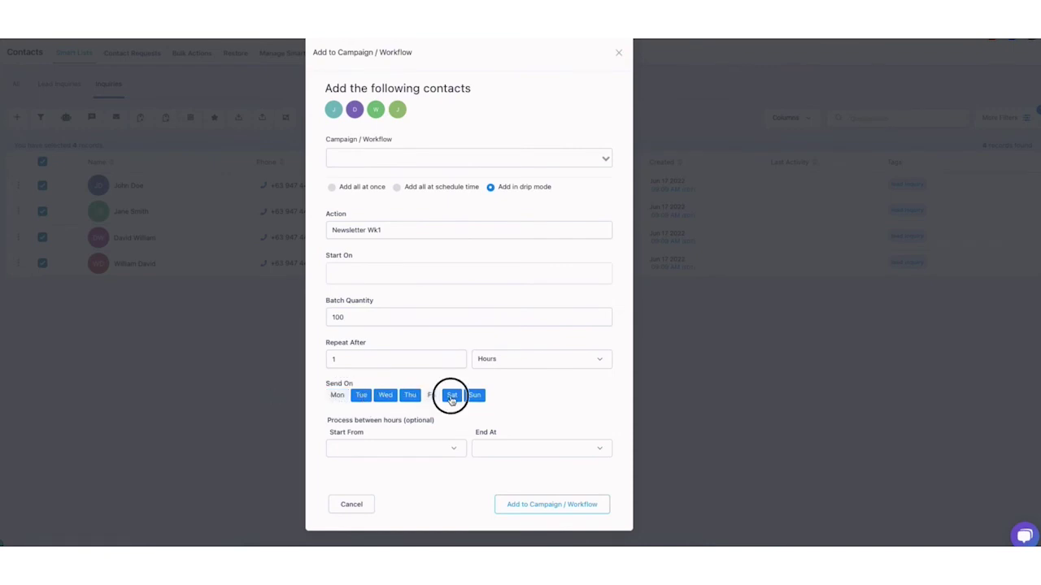
click(477, 397)
Look through the start time choices for the optional processing hours and close the campaign/workflow form without adding the contacts
drag(327, 418, 385, 433)
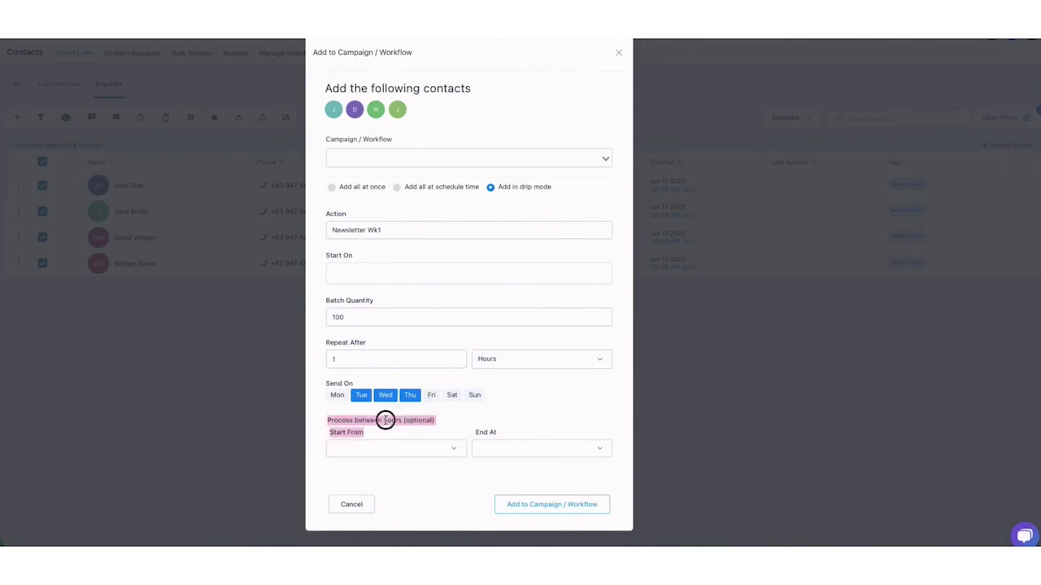
click(385, 419)
double_click(358, 421)
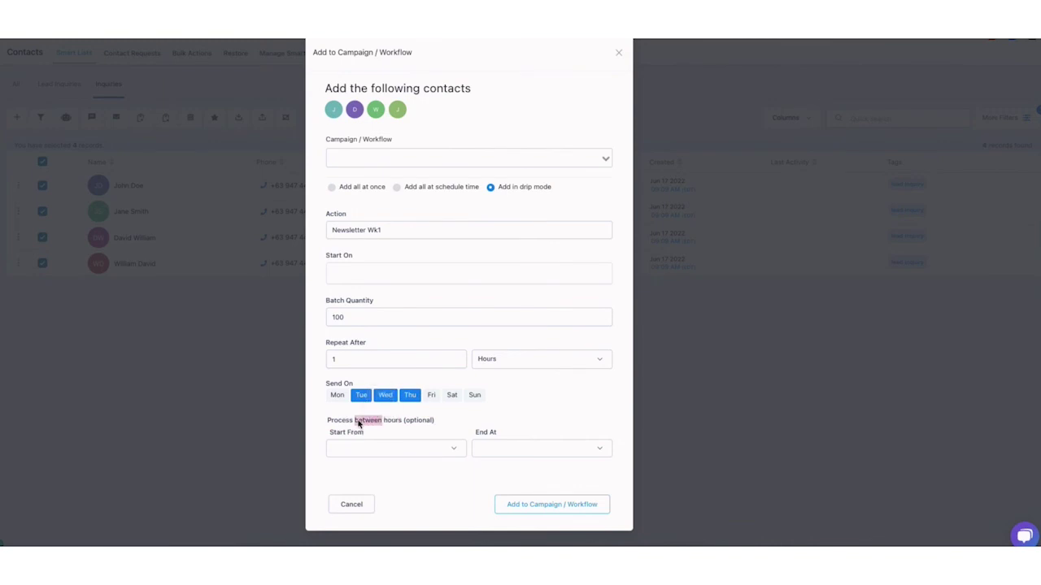
click(358, 423)
click(385, 451)
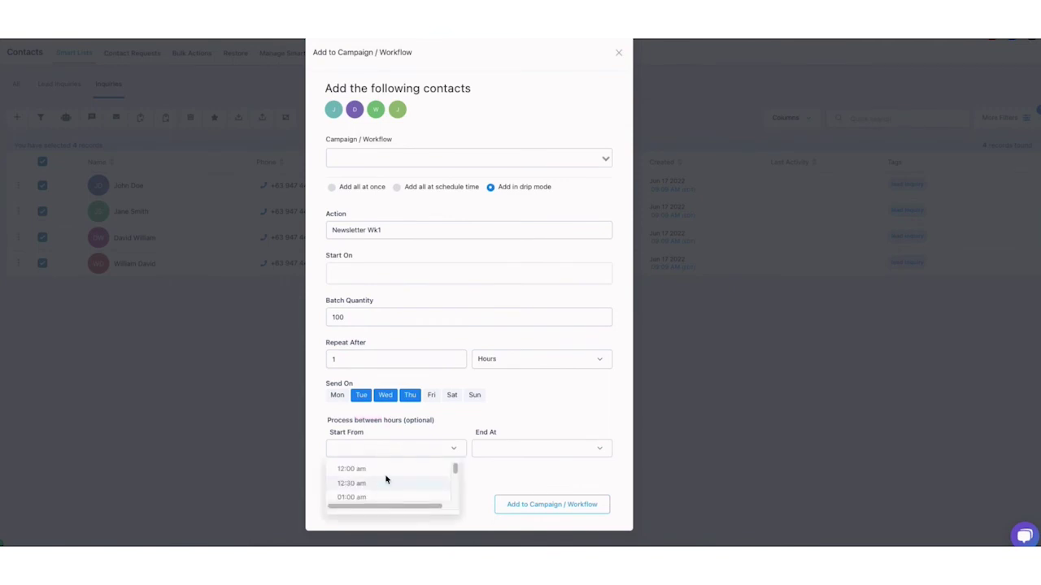
scroll(385, 481, down, 5)
click(395, 432)
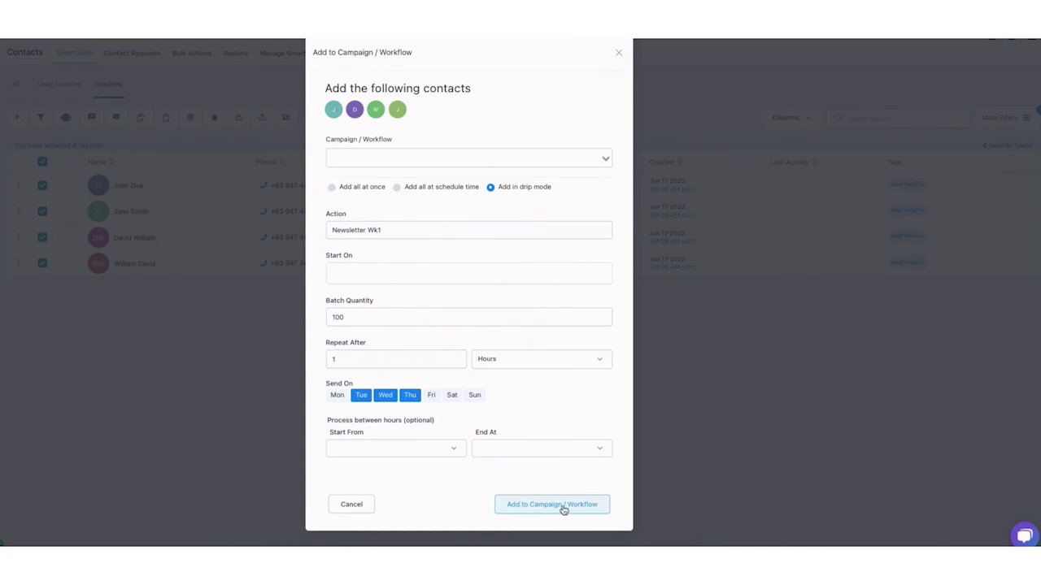
click(647, 438)
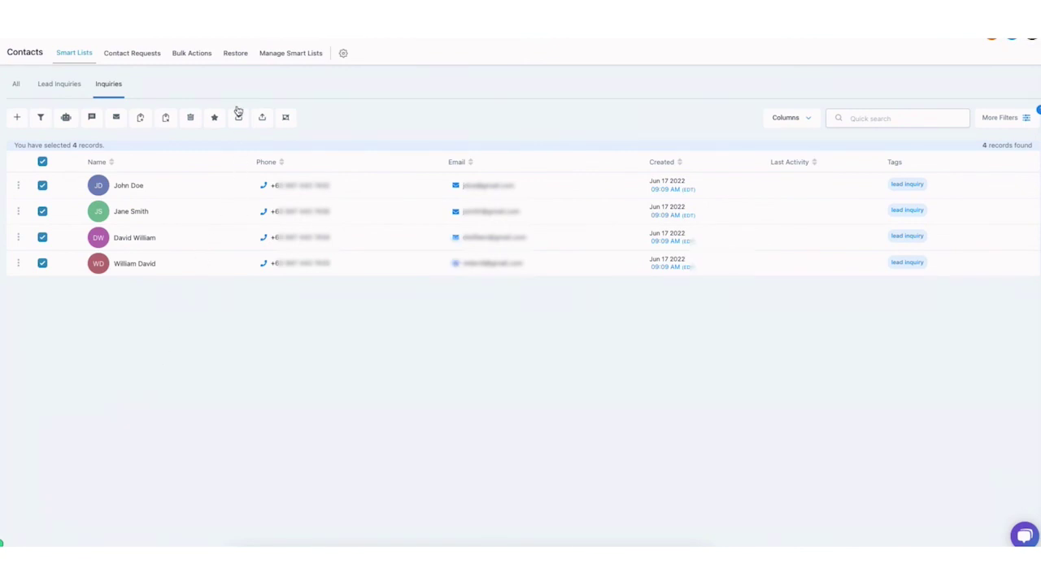
View the list of contacts available for restoring and return to the smart list of all contacts
click(235, 56)
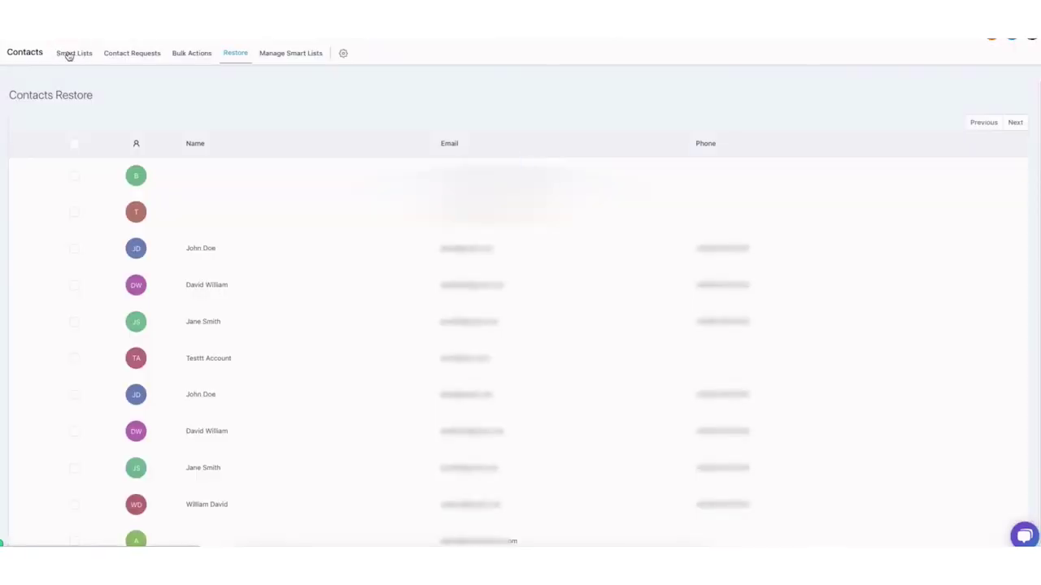
click(69, 54)
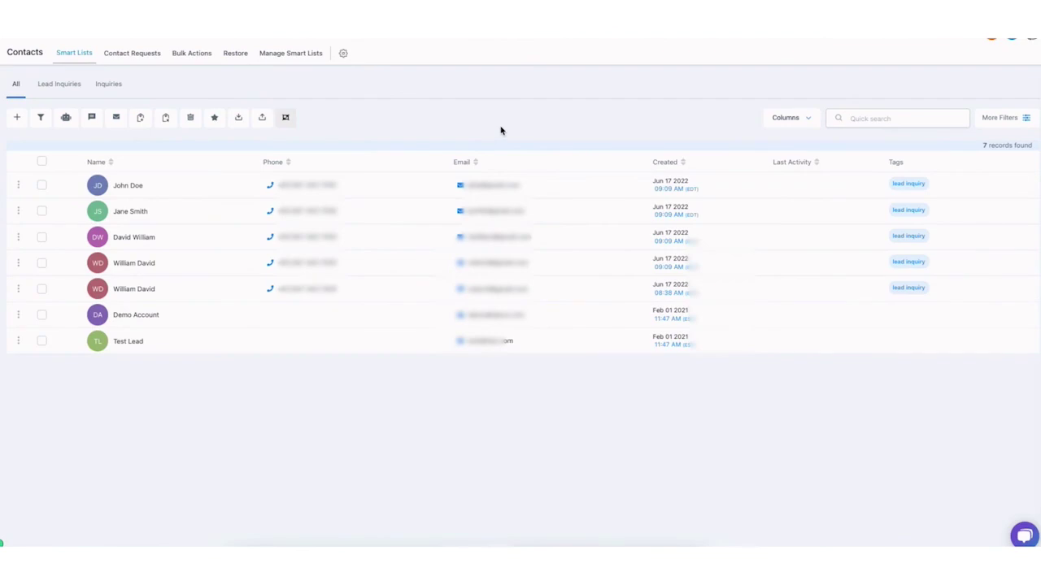